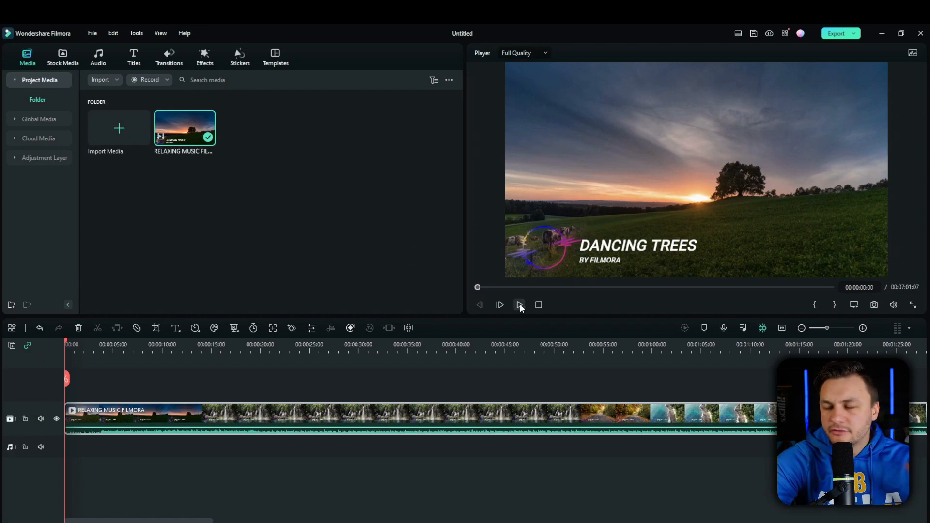
- Lower the RELAXING MUSIC FILMORA clip's audio volume on the timeline, playing the clip back to check the level
{"action": "left_click", "coordinate": [523, 304]}
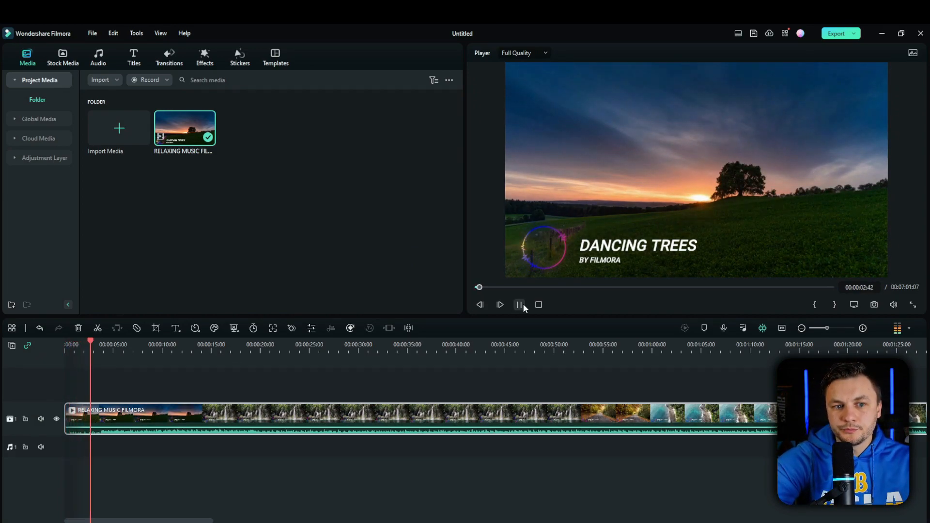
{"action": "left_click", "coordinate": [523, 304]}
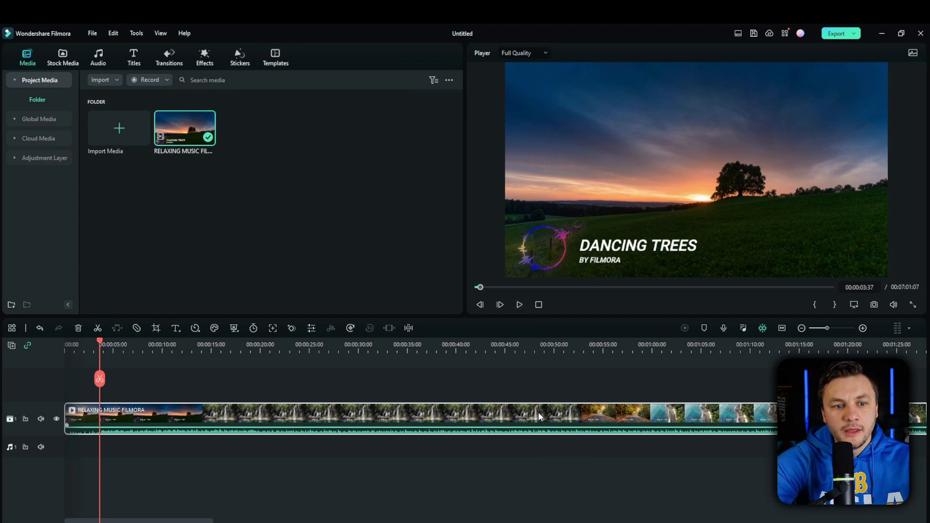
{"action": "left_click_drag", "start_coordinate": [538, 430], "coordinate": [535, 428]}
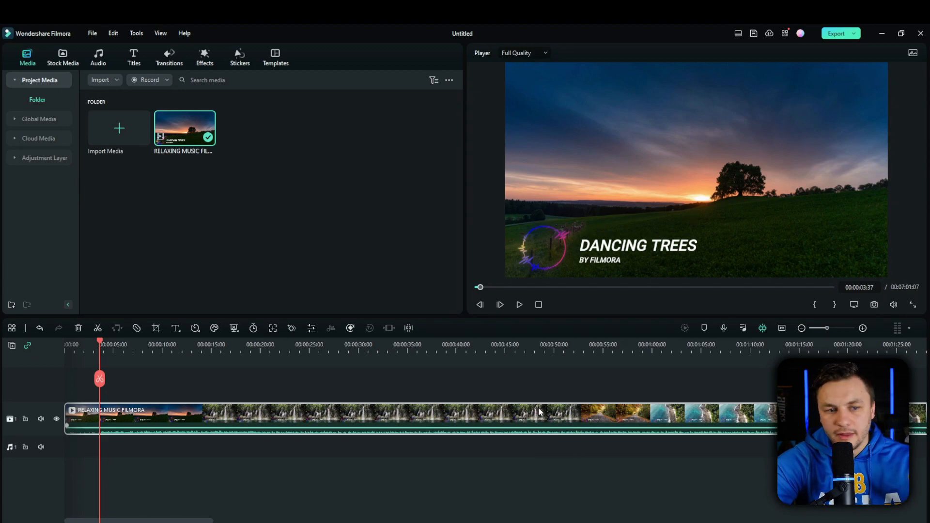
{"action": "left_click", "coordinate": [519, 305]}
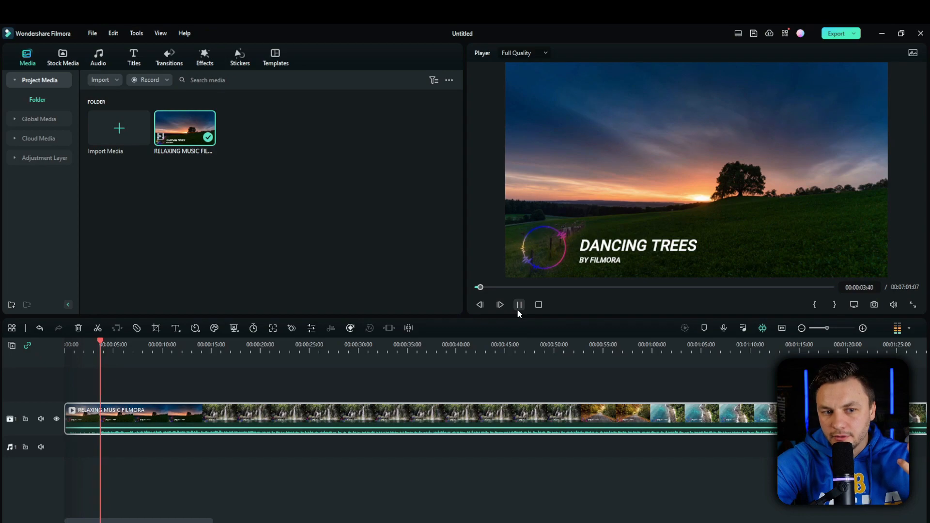
{"action": "left_click", "coordinate": [519, 305]}
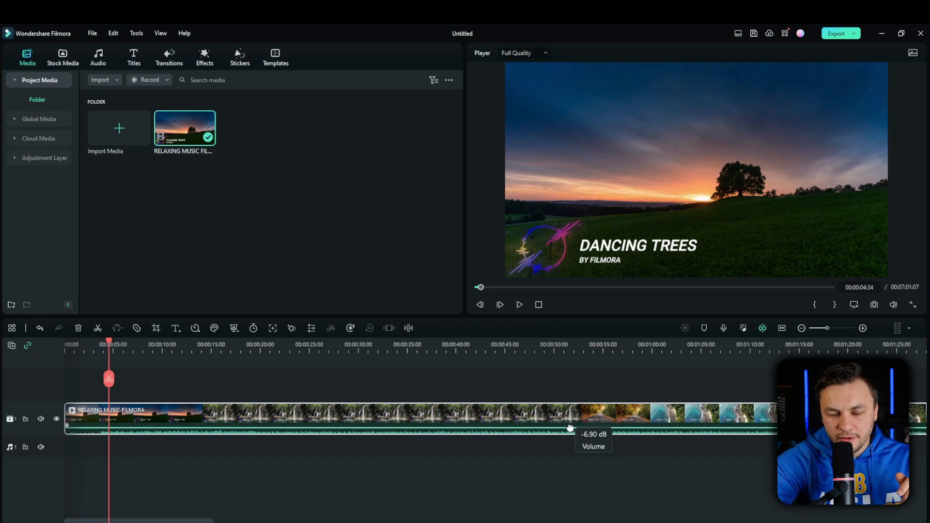
{"action": "left_click_drag", "start_coordinate": [572, 430], "coordinate": [571, 429]}
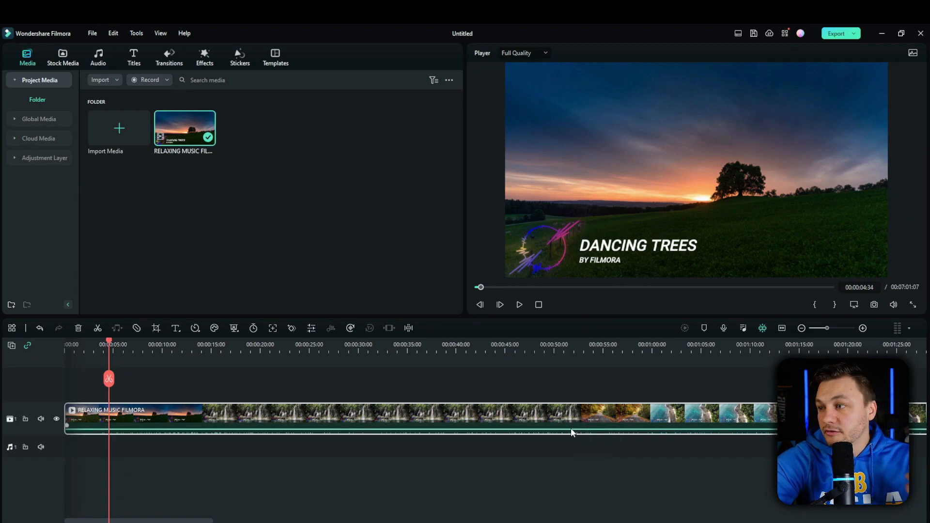
{"action": "left_click", "coordinate": [521, 305]}
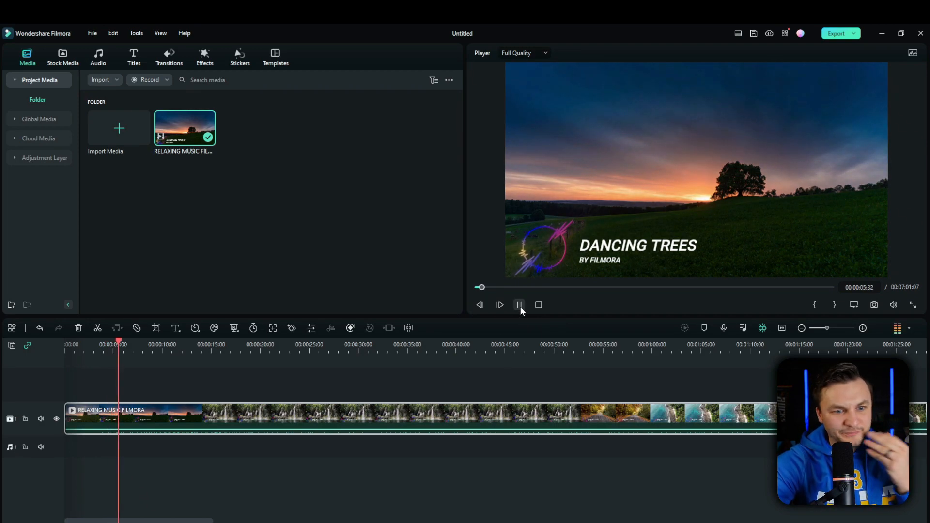
{"action": "left_click", "coordinate": [520, 305]}
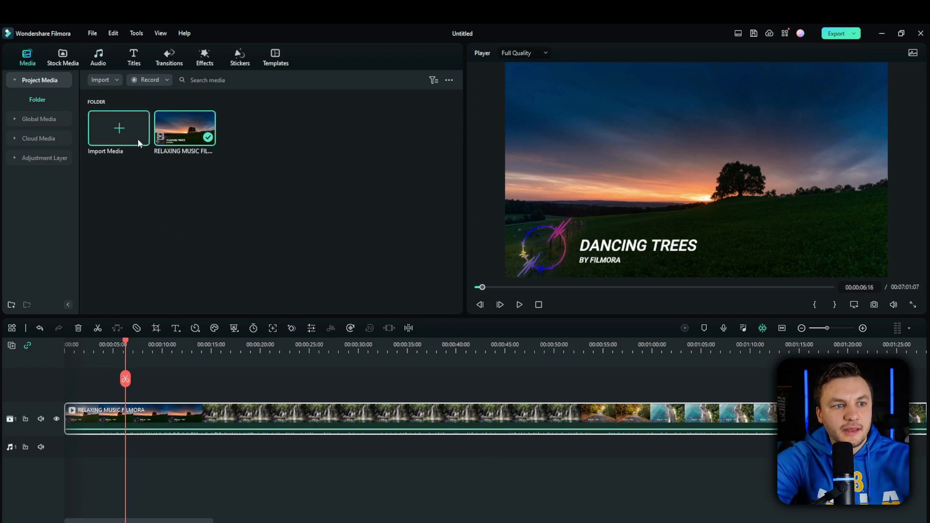
- Open the clip's mask settings and apply a rectangle mask
{"action": "double_click", "coordinate": [273, 430]}
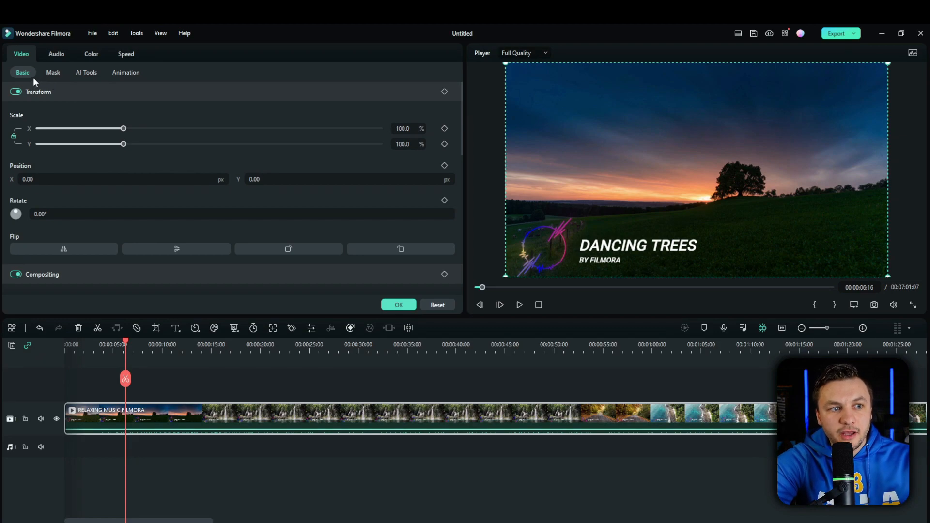
{"action": "left_click", "coordinate": [51, 73]}
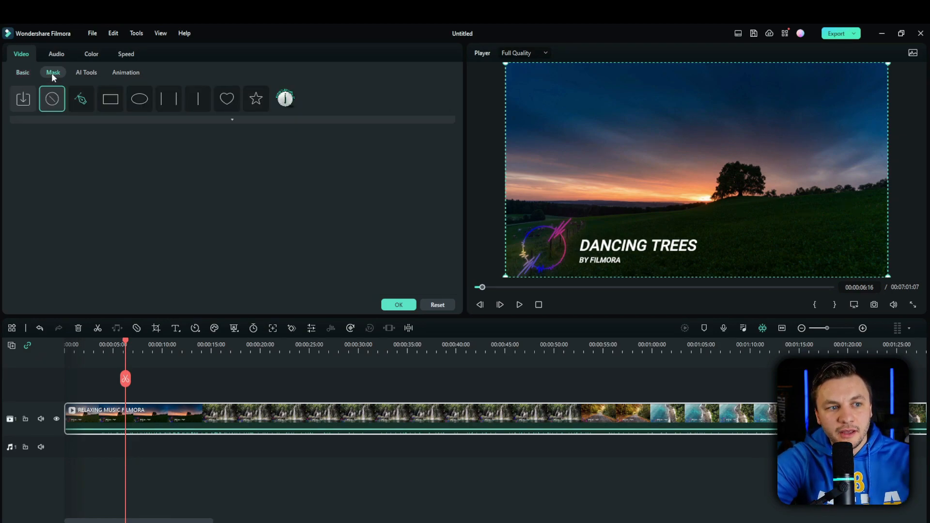
{"action": "left_click", "coordinate": [138, 101]}
{"action": "left_click", "coordinate": [110, 98]}
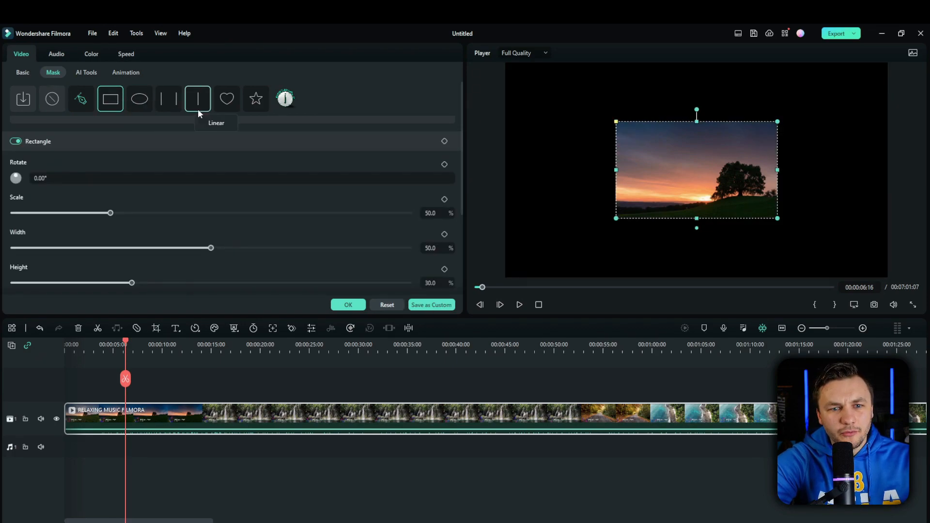
- Fit the rectangle mask around the DANCING TREES title, about 70.8% wide and 20.1% high, and preview the clip
{"action": "left_click_drag", "start_coordinate": [679, 167], "coordinate": [577, 225]}
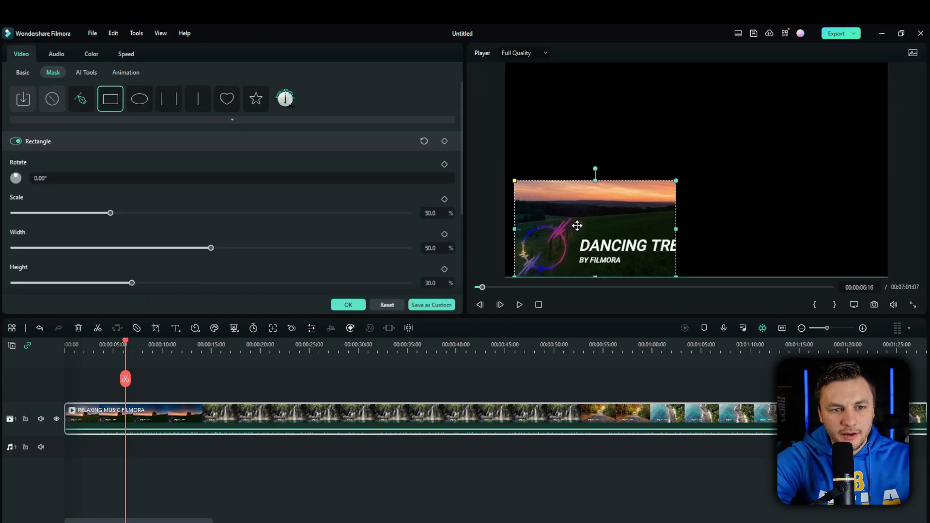
{"action": "left_click_drag", "start_coordinate": [596, 180], "coordinate": [596, 202]}
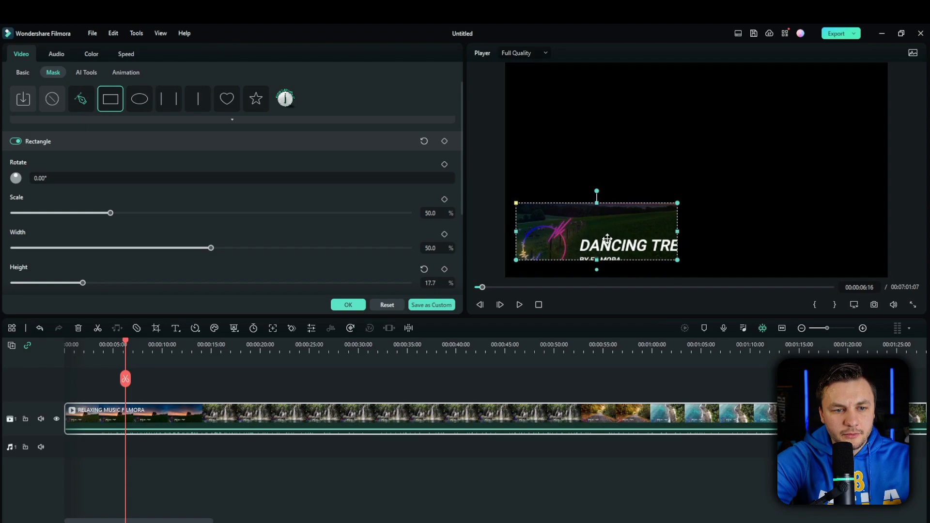
{"action": "left_click_drag", "start_coordinate": [607, 239], "coordinate": [607, 256]}
{"action": "left_click_drag", "start_coordinate": [678, 247], "coordinate": [711, 248]}
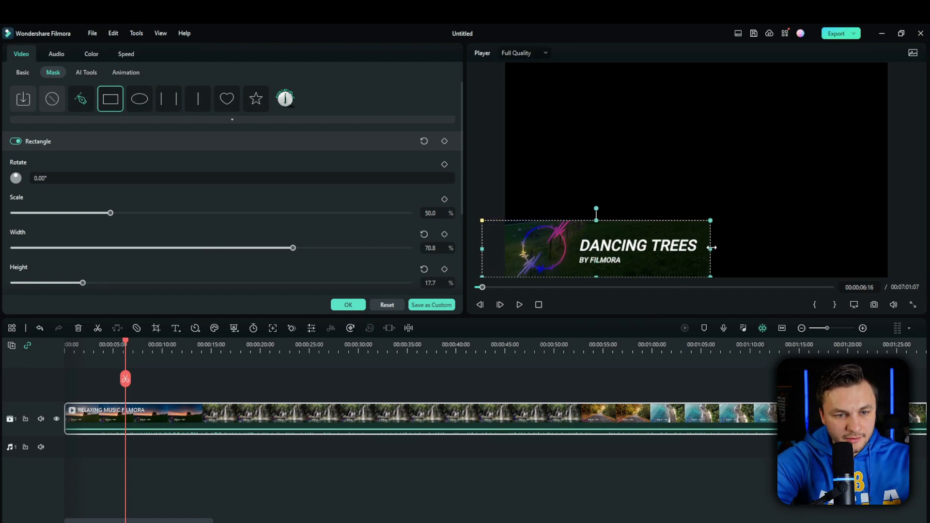
{"action": "left_click_drag", "start_coordinate": [619, 274], "coordinate": [620, 278]}
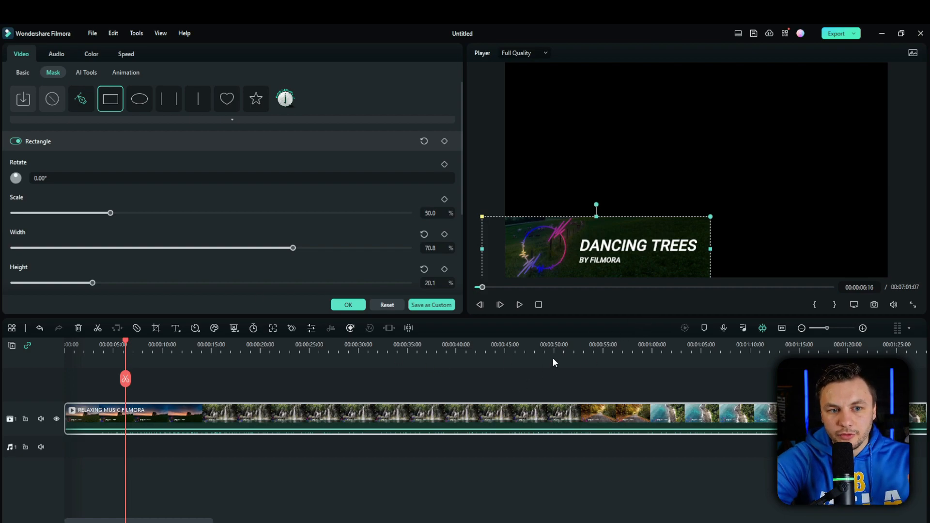
{"action": "left_click", "coordinate": [515, 308]}
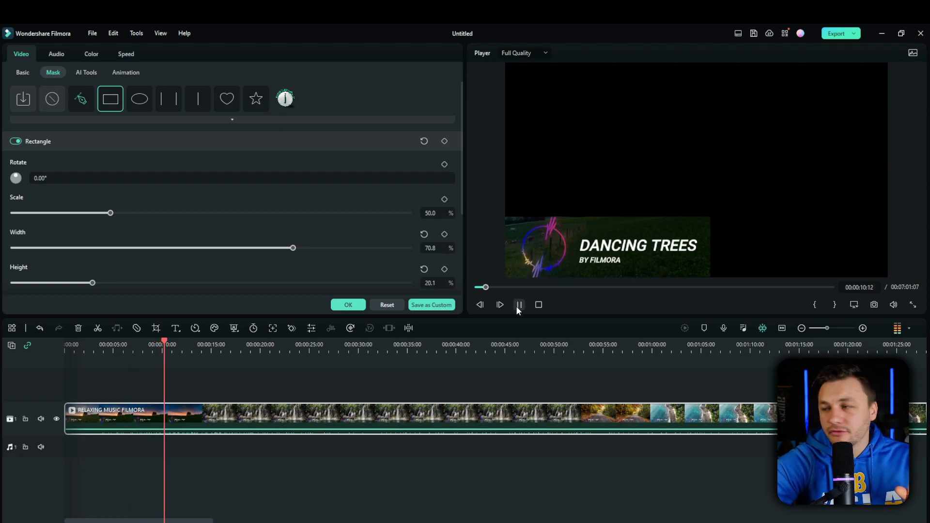
{"action": "left_click", "coordinate": [518, 304]}
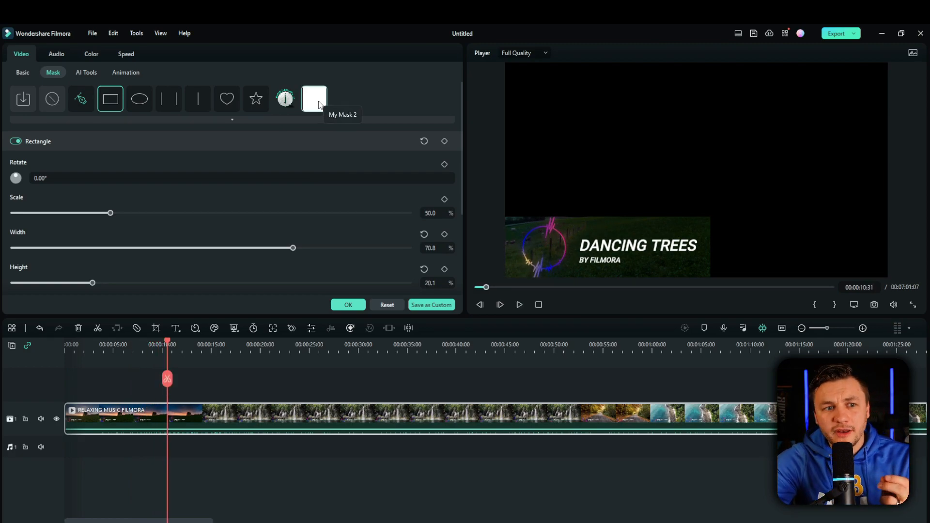
- Replace the mask with My Mask 2 at 133% width, 45% height and position X -200, Y -400, and preview it
{"action": "left_click", "coordinate": [319, 104]}
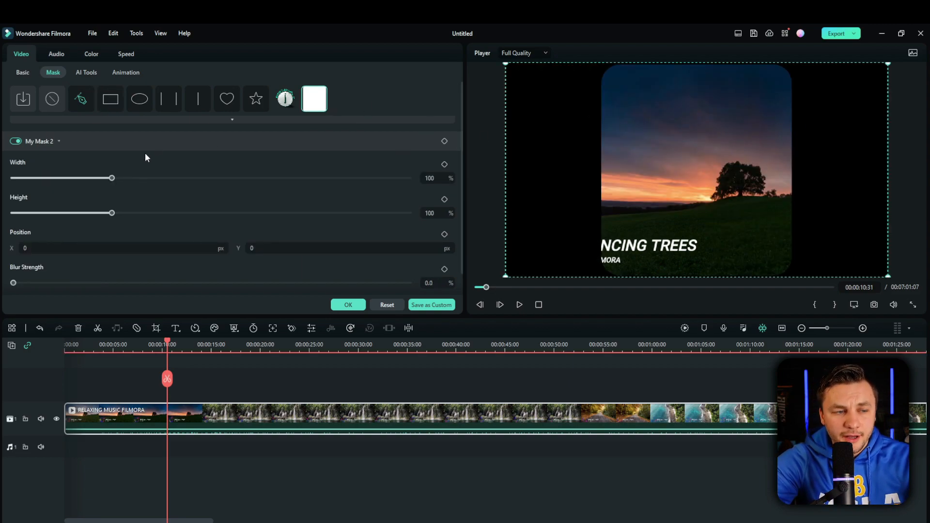
{"action": "left_click_drag", "start_coordinate": [106, 181], "coordinate": [159, 180]}
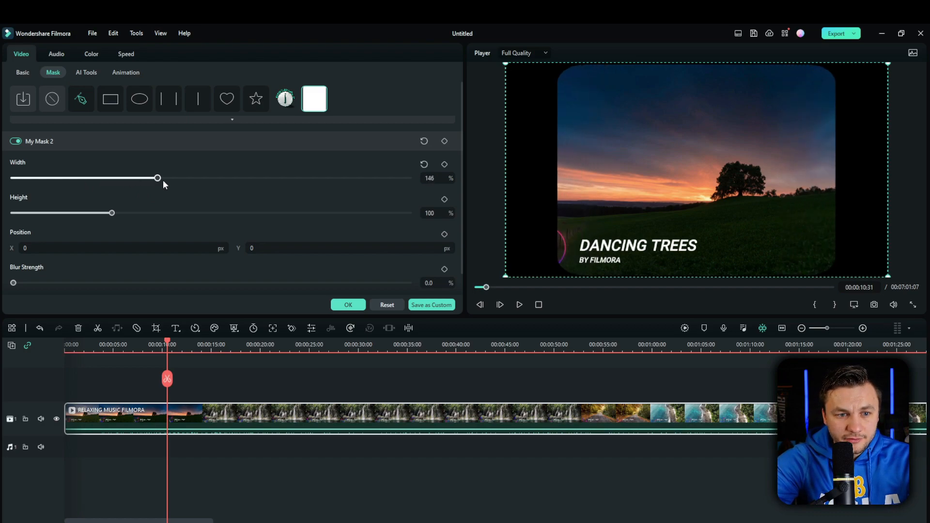
{"action": "left_click_drag", "start_coordinate": [158, 180], "coordinate": [220, 180]}
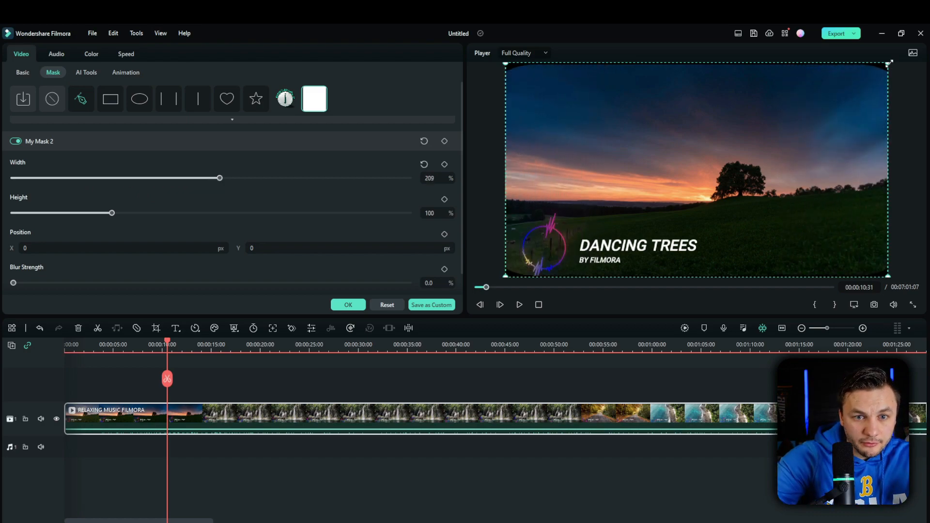
{"action": "mouse_move", "coordinate": [890, 65]}
{"action": "left_mouse_down"}
{"action": "mouse_move", "coordinate": [851, 93]}
{"action": "mouse_move", "coordinate": [886, 77]}
{"action": "left_mouse_up"}
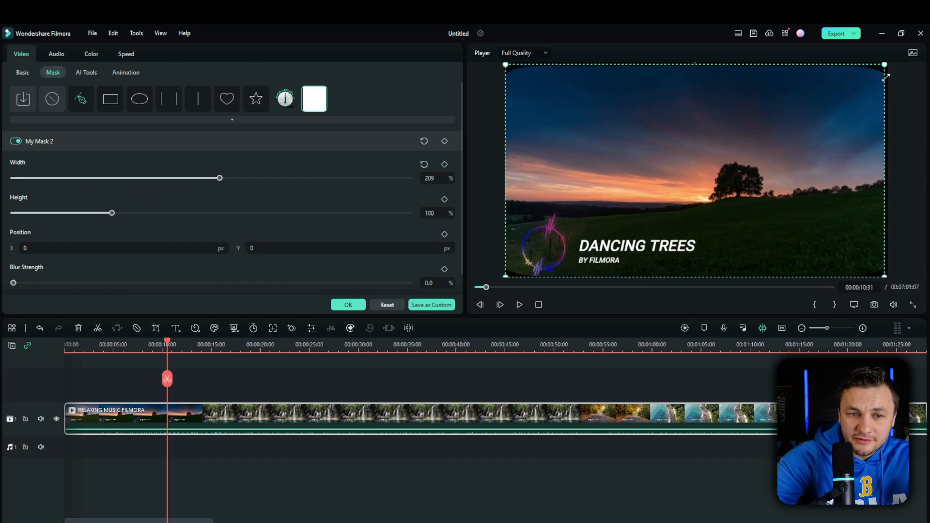
{"action": "scroll", "coordinate": [136, 179], "scroll_direction": "down", "scroll_amount": 1}
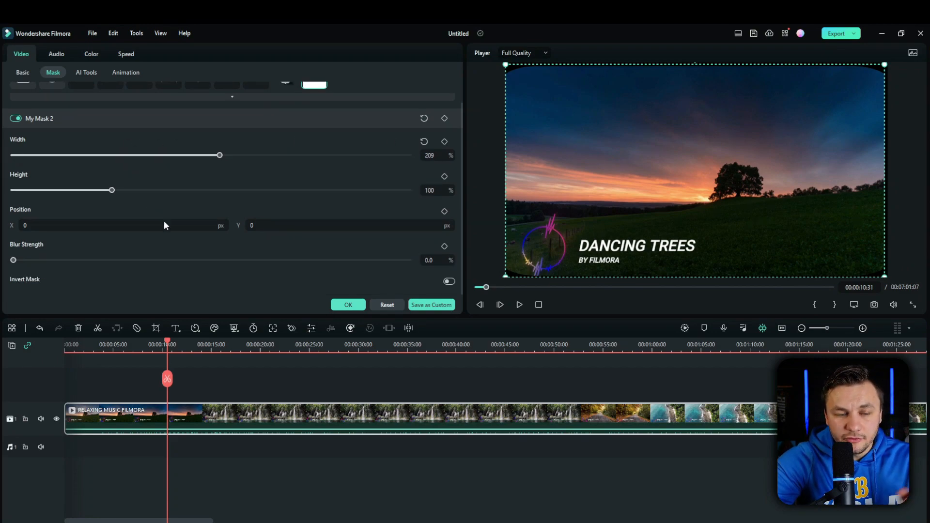
{"action": "left_click_drag", "start_coordinate": [112, 190], "coordinate": [60, 193]}
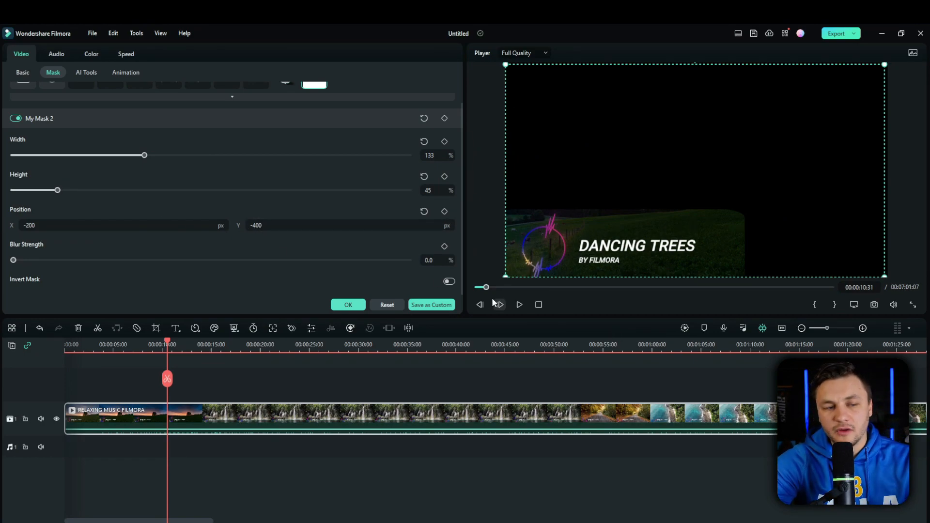
{"action": "left_click", "coordinate": [522, 308]}
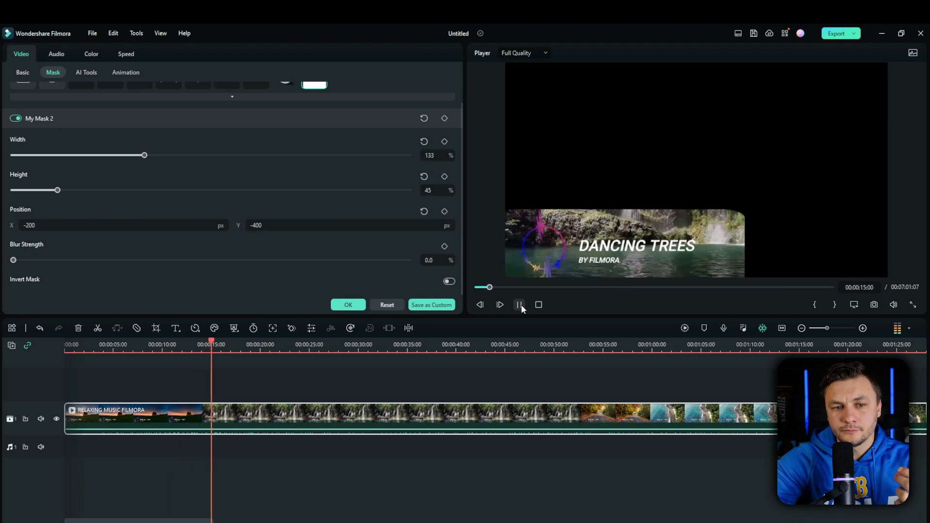
{"action": "left_click", "coordinate": [520, 306]}
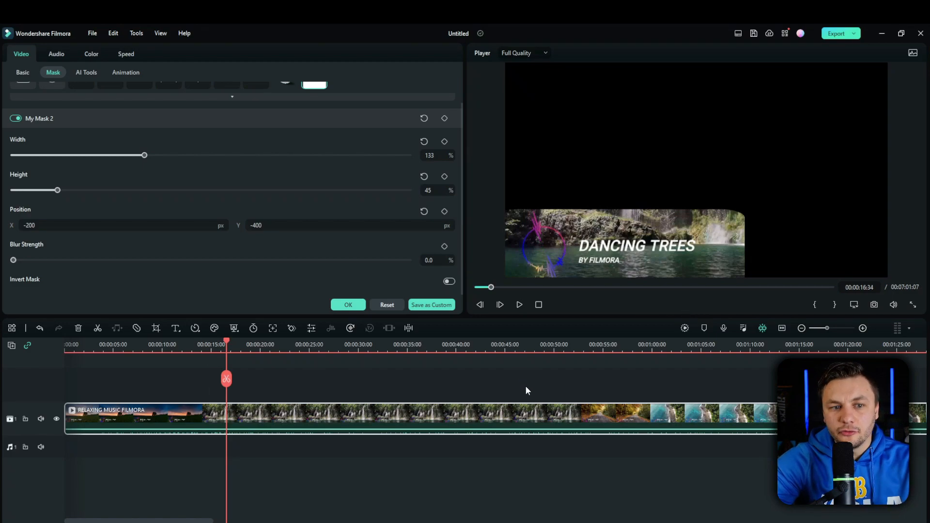
- Move the video clip up to track 2 and place the Green solid color at the start of track 1
{"action": "left_click_drag", "start_coordinate": [517, 411], "coordinate": [510, 381]}
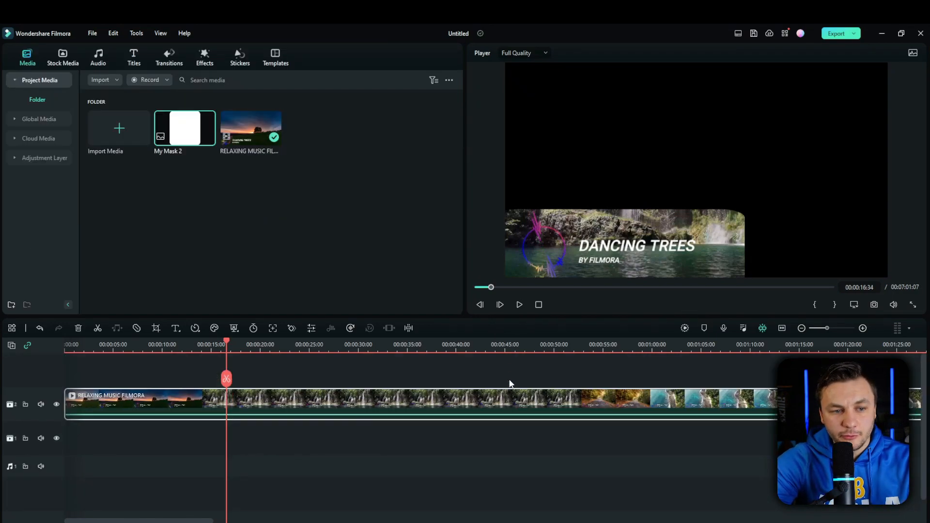
{"action": "left_click", "coordinate": [72, 62]}
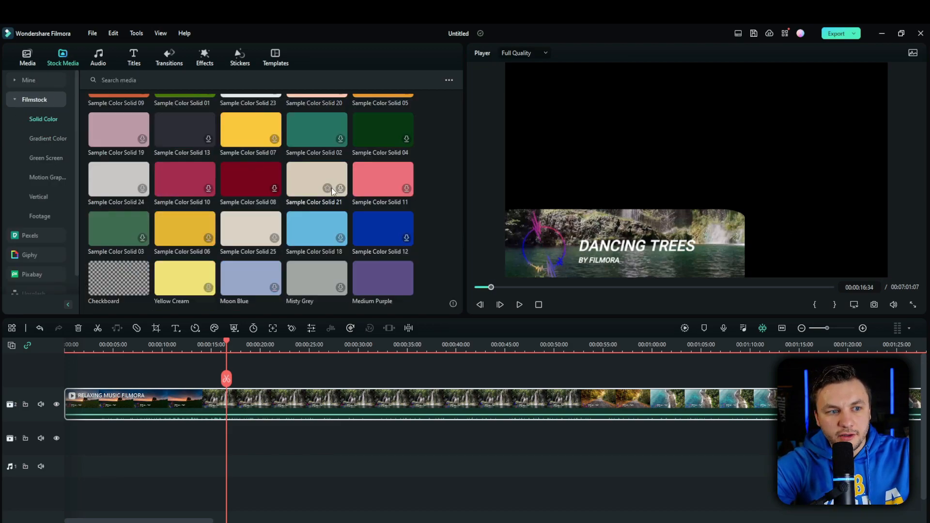
{"action": "scroll", "coordinate": [331, 187], "scroll_direction": "down", "scroll_amount": 5}
{"action": "left_click_drag", "start_coordinate": [185, 277], "coordinate": [77, 438]}
{"action": "left_click", "coordinate": [87, 352]}
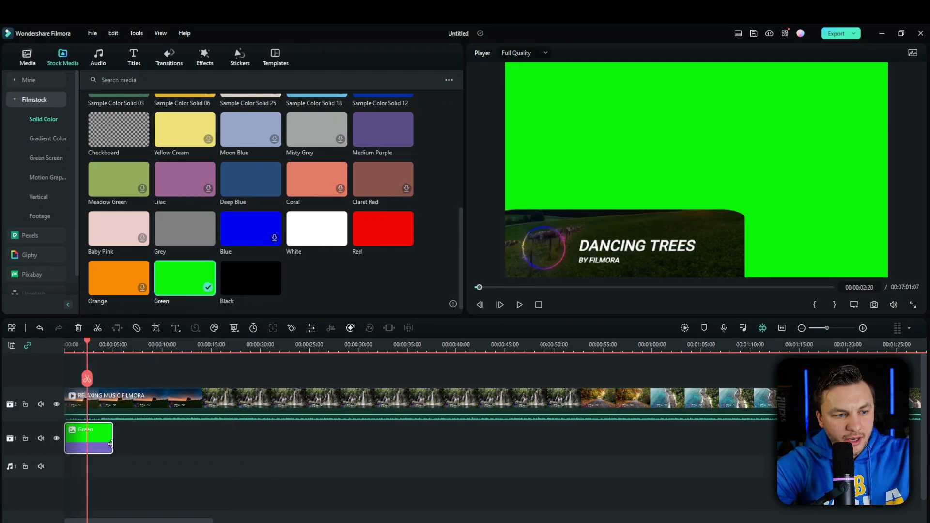
- Extend the Green clip to match the full length of the video clip above it
{"action": "left_click_drag", "start_coordinate": [110, 444], "coordinate": [720, 444]}
{"action": "scroll", "coordinate": [328, 348], "scroll_direction": "down", "scroll_amount": 5}
{"action": "left_click_drag", "start_coordinate": [143, 439], "coordinate": [549, 438]}
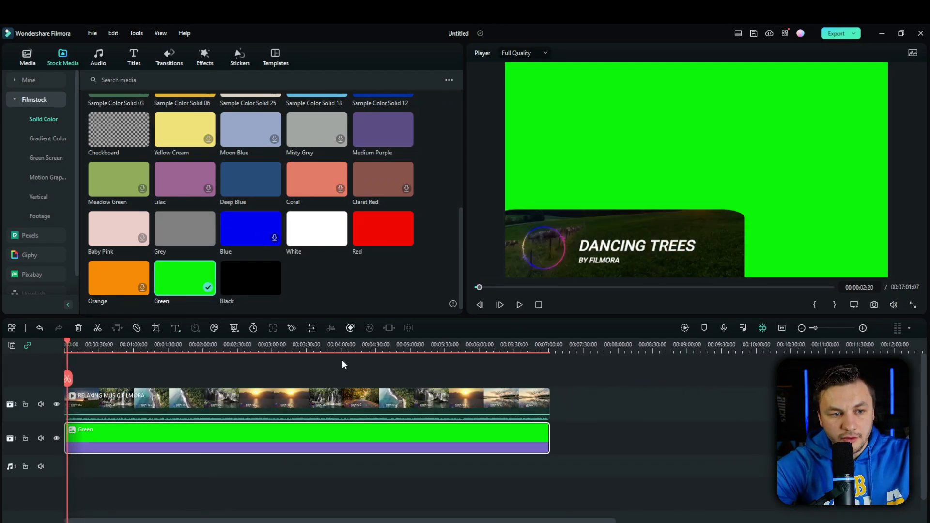
- Replace the video clip's custom mask with a rectangle mask and position it over the DANCING TREES title
{"action": "left_click", "coordinate": [334, 385]}
{"action": "double_click", "coordinate": [315, 398]}
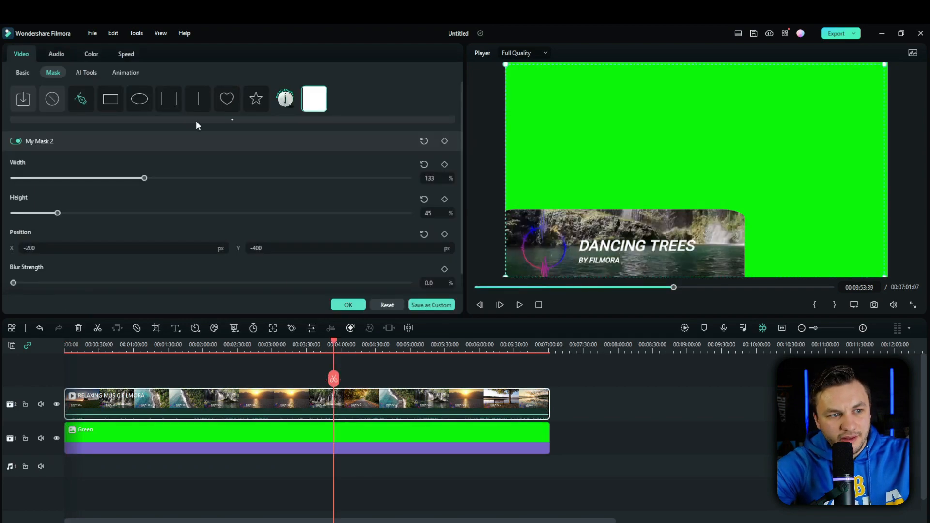
{"action": "left_click", "coordinate": [119, 103]}
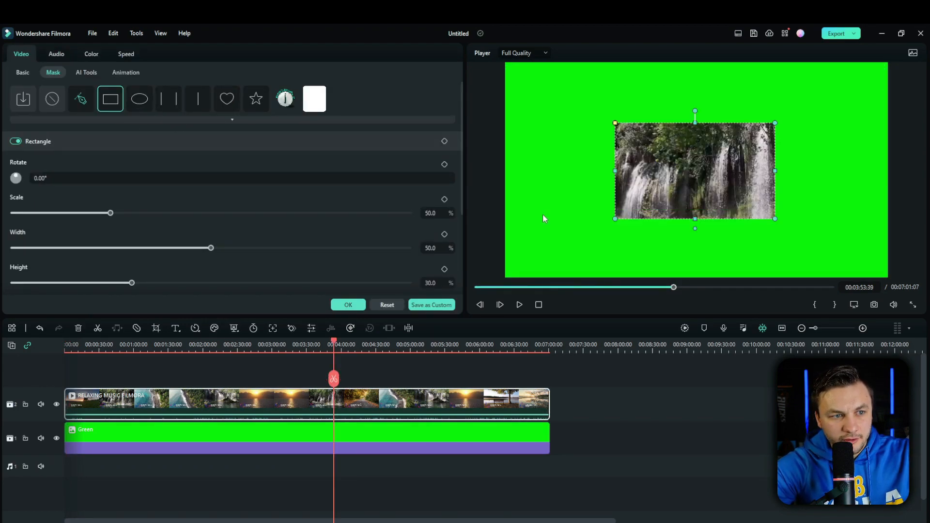
{"action": "left_click_drag", "start_coordinate": [632, 165], "coordinate": [635, 165]}
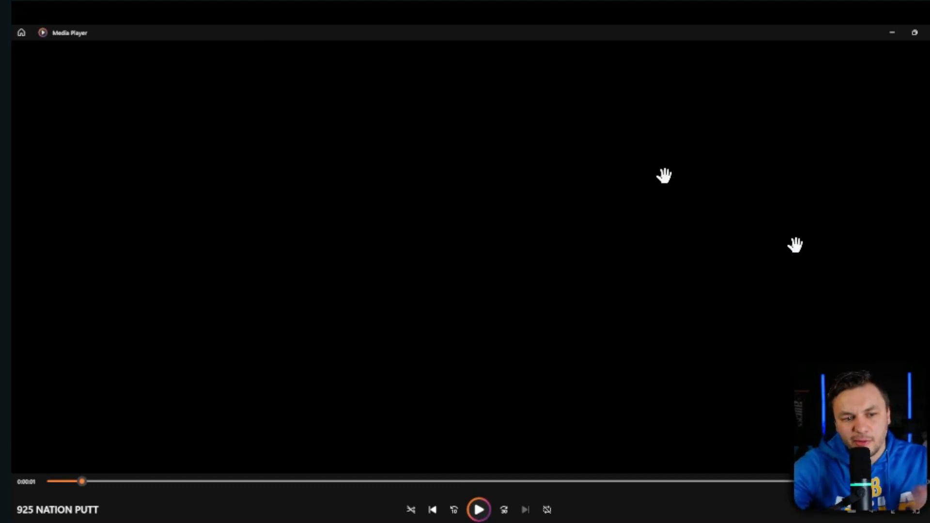
- Switch to Streamlabs Desktop and add the local file "lower thirds music" as a media file source
{"action": "left_click", "coordinate": [480, 509]}
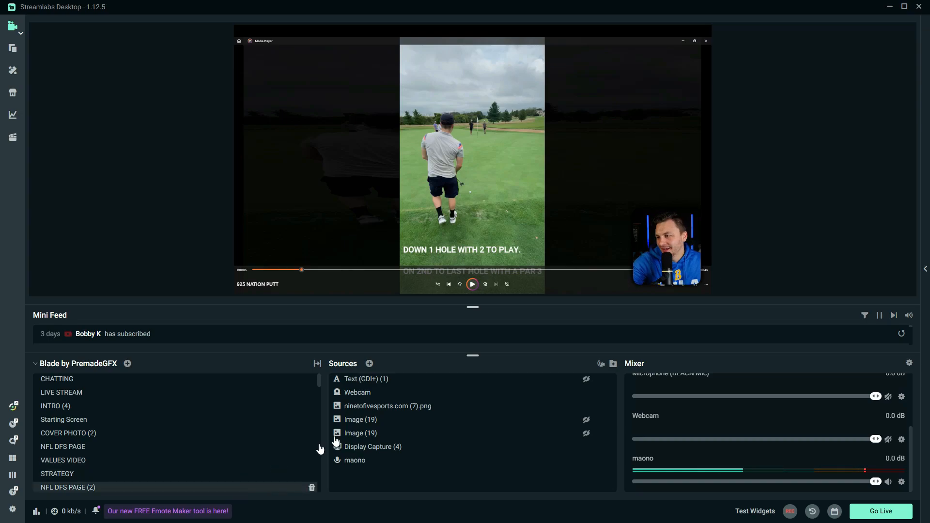
{"action": "left_click", "coordinate": [370, 363]}
{"action": "left_click", "coordinate": [322, 183]}
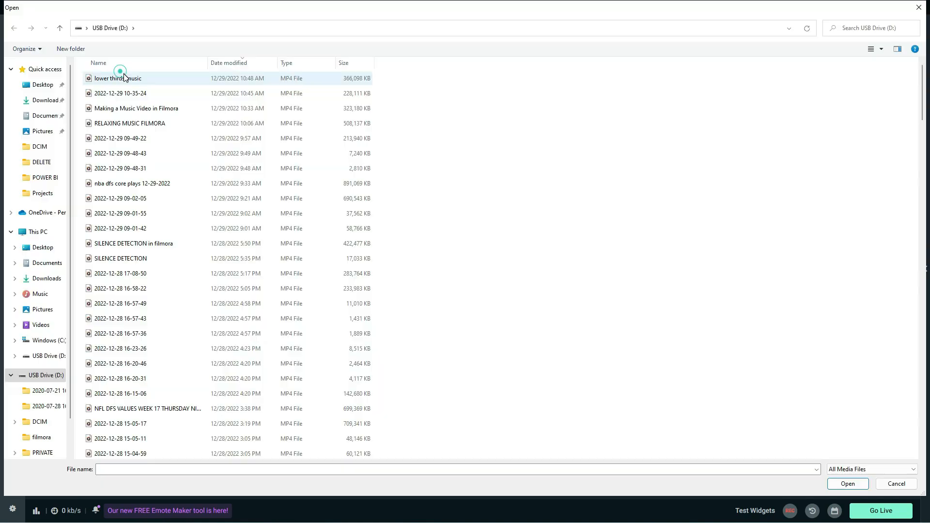
{"action": "left_click", "coordinate": [124, 79]}
{"action": "double_click", "coordinate": [124, 78]}
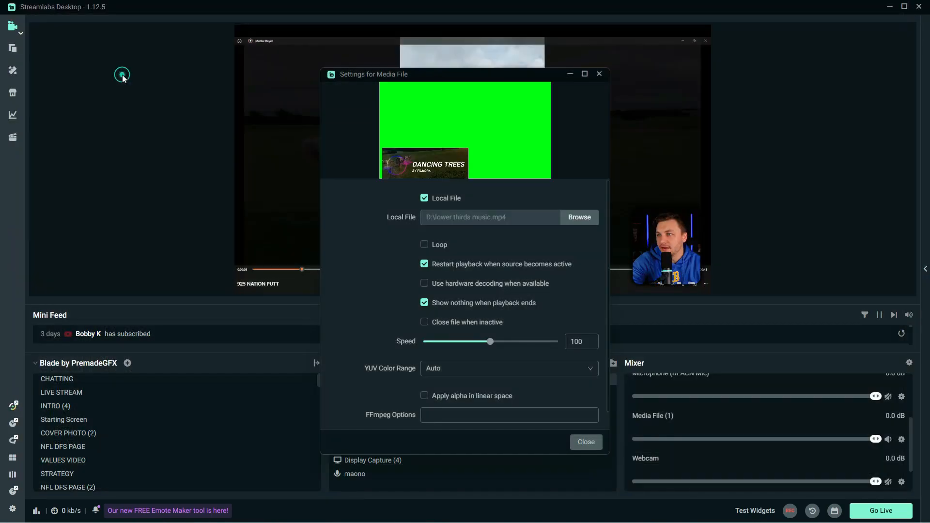
{"action": "left_click", "coordinate": [589, 442]}
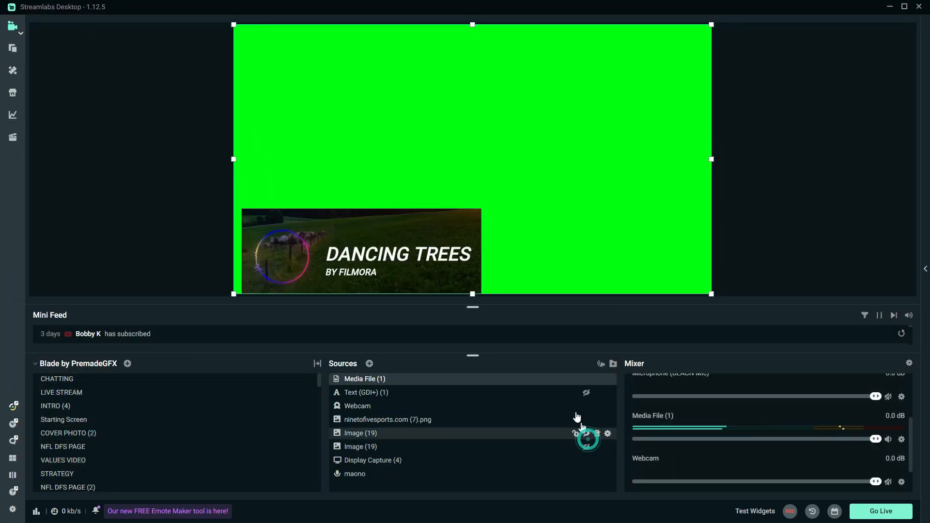
- Add a filter to the media file source that keys out its green background
{"action": "right_click", "coordinate": [377, 116]}
{"action": "left_click", "coordinate": [499, 302]}
{"action": "left_click", "coordinate": [345, 235]}
{"action": "left_click", "coordinate": [551, 151]}
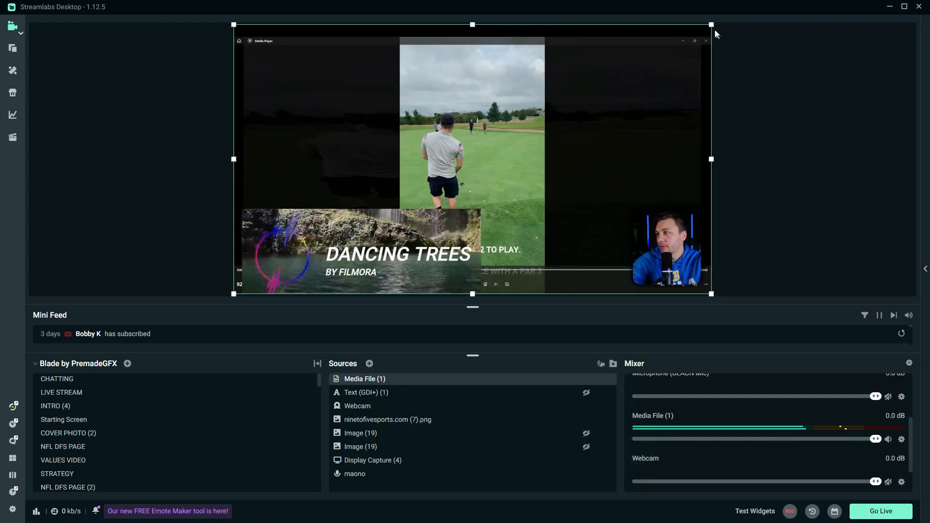
- Shrink the music overlay into the scene's lower-left corner and set its volume to -12.1 dB, testing it over the putt video
{"action": "left_click_drag", "start_coordinate": [711, 24], "coordinate": [330, 247]}
{"action": "left_click", "coordinate": [794, 189]}
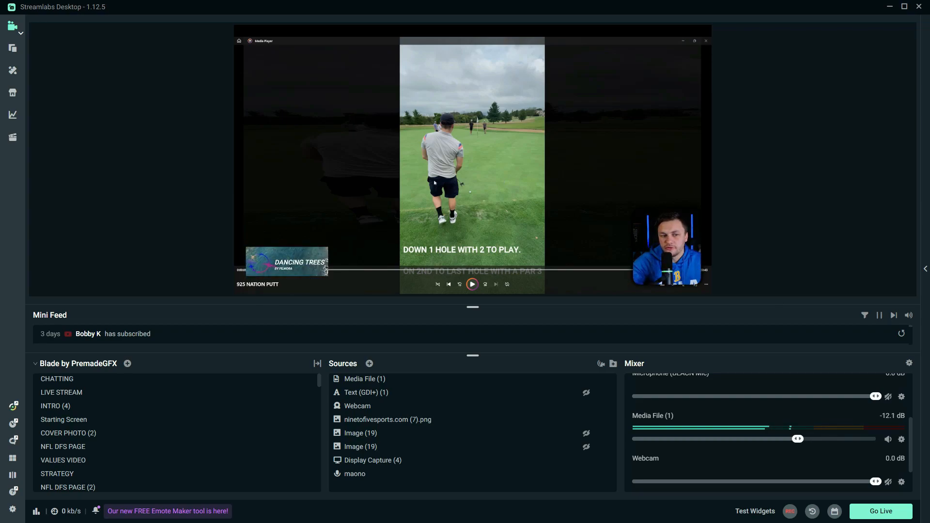
{"action": "left_click", "coordinate": [473, 283]}
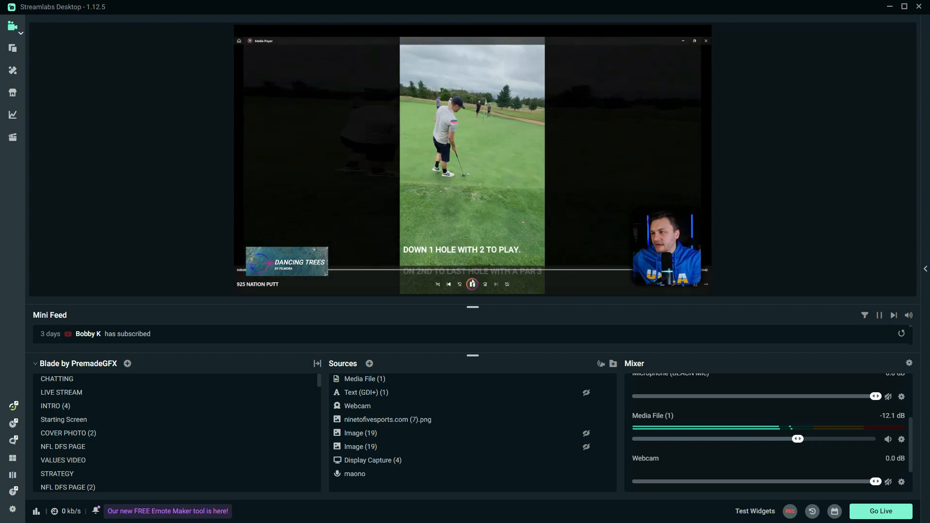